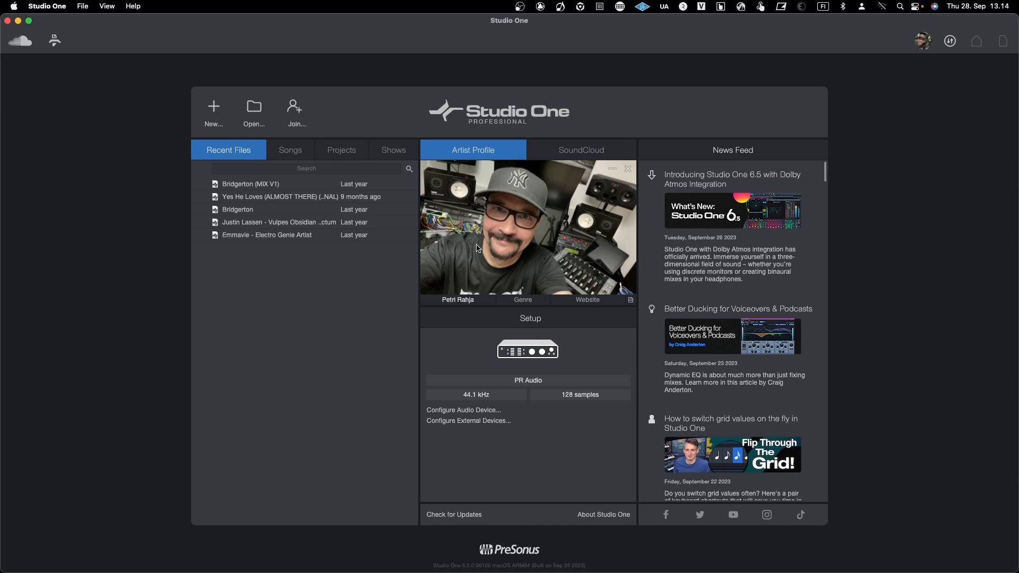
Look through the SoundCloud feed and the saved songs and projects on the start page
{"action": "left_click", "coordinate": [581, 152]}
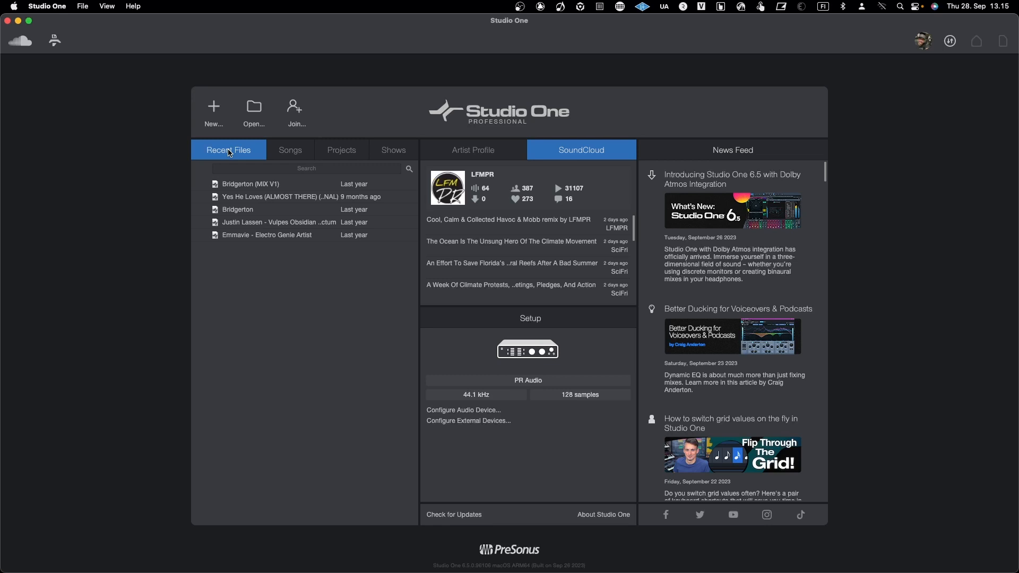
{"action": "left_click", "coordinate": [292, 155]}
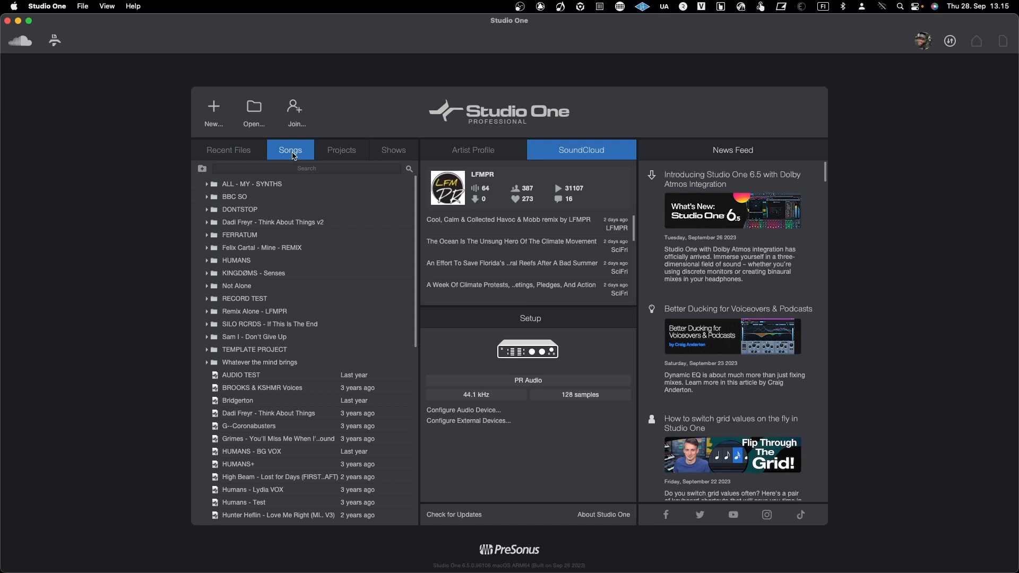
{"action": "left_click", "coordinate": [341, 154]}
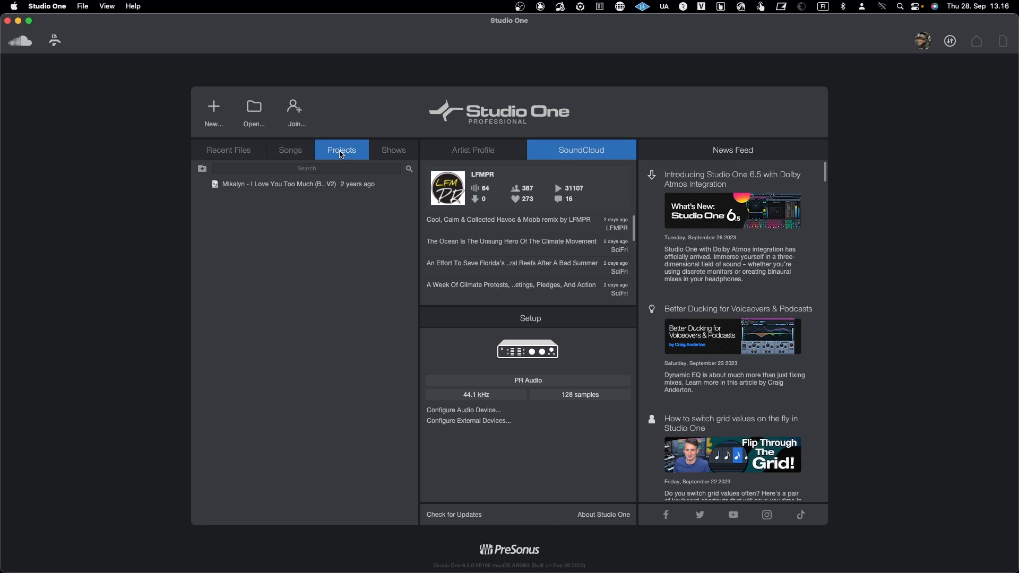
Create a Record and Mix song at 44.1 kHz and add three instrument tracks named TR
{"action": "left_click", "coordinate": [214, 109]}
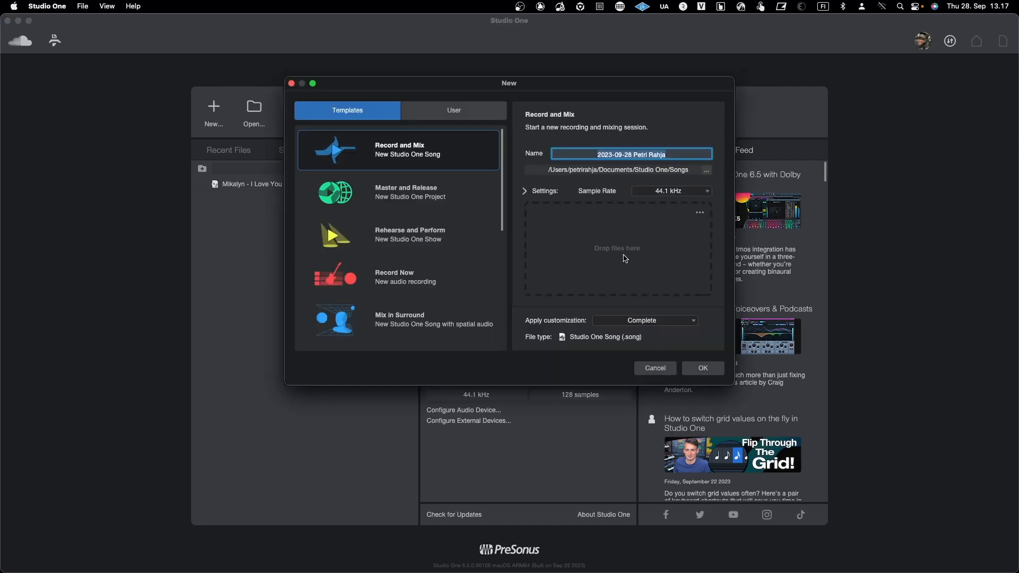
{"action": "left_click", "coordinate": [703, 370]}
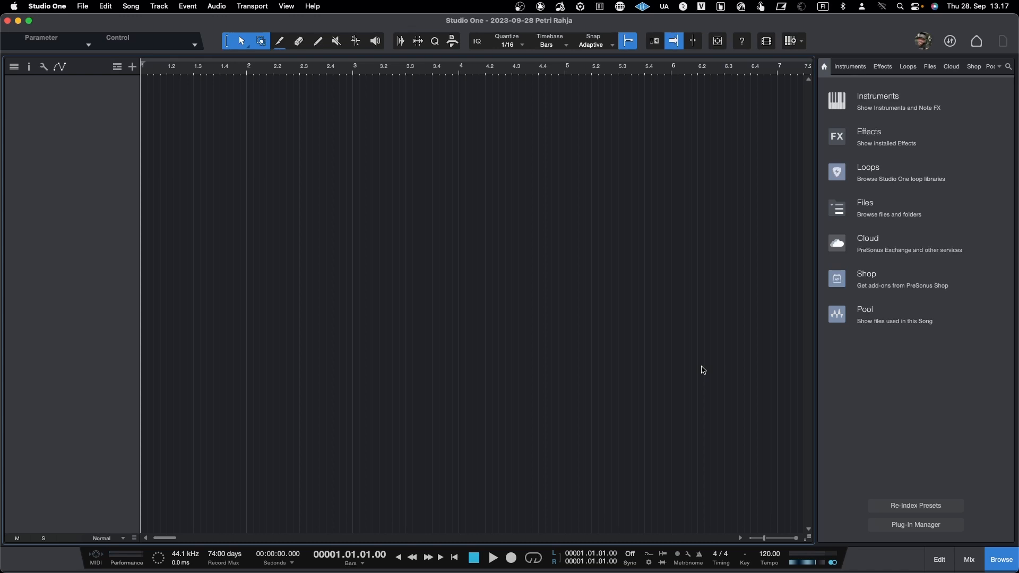
{"action": "key", "text": "t"}
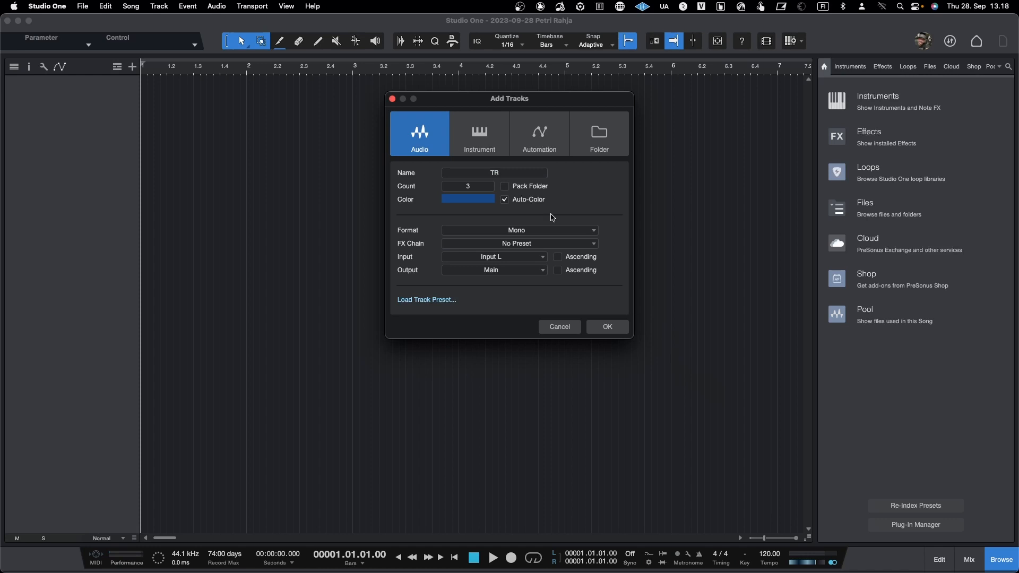
{"action": "left_click", "coordinate": [482, 142]}
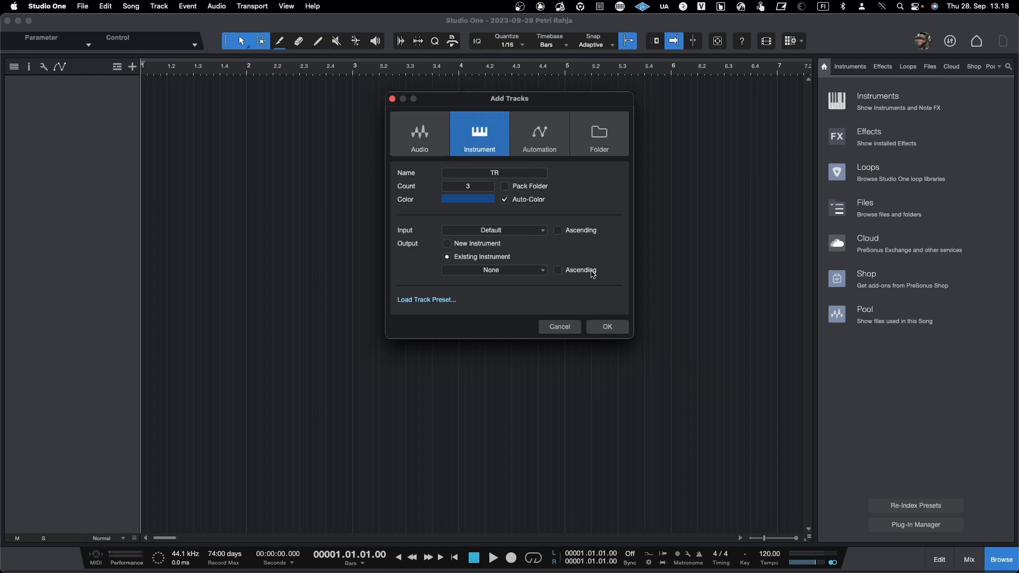
{"action": "left_click", "coordinate": [600, 327]}
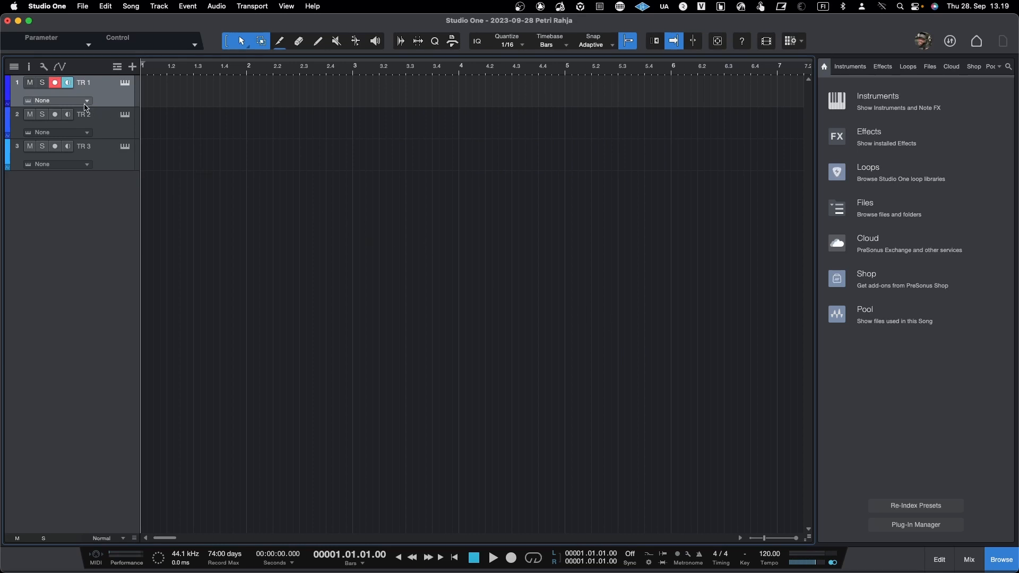
Show the track list and the inspector beside the arrangement
{"action": "left_click", "coordinate": [14, 66]}
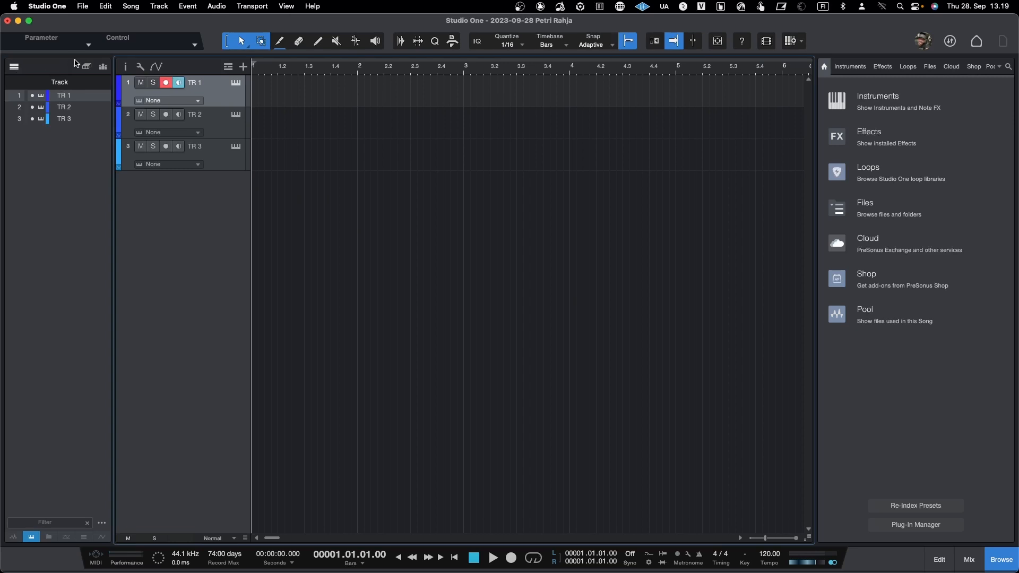
{"action": "left_click", "coordinate": [126, 67]}
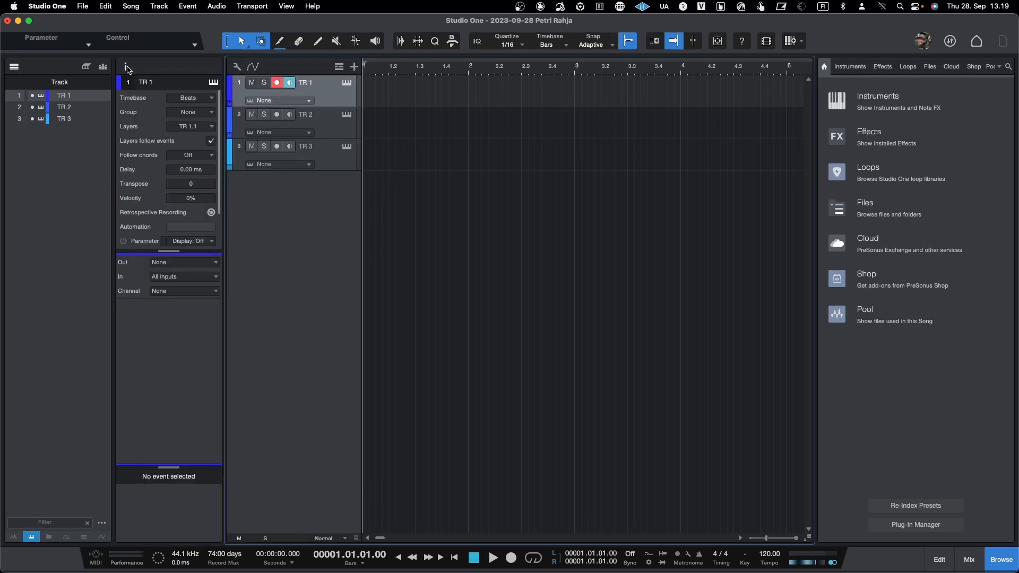
Add three mono audio tracks with Input L and Main output, and switch TR 5 and TR 4 to stereo
{"action": "key", "text": "t"}
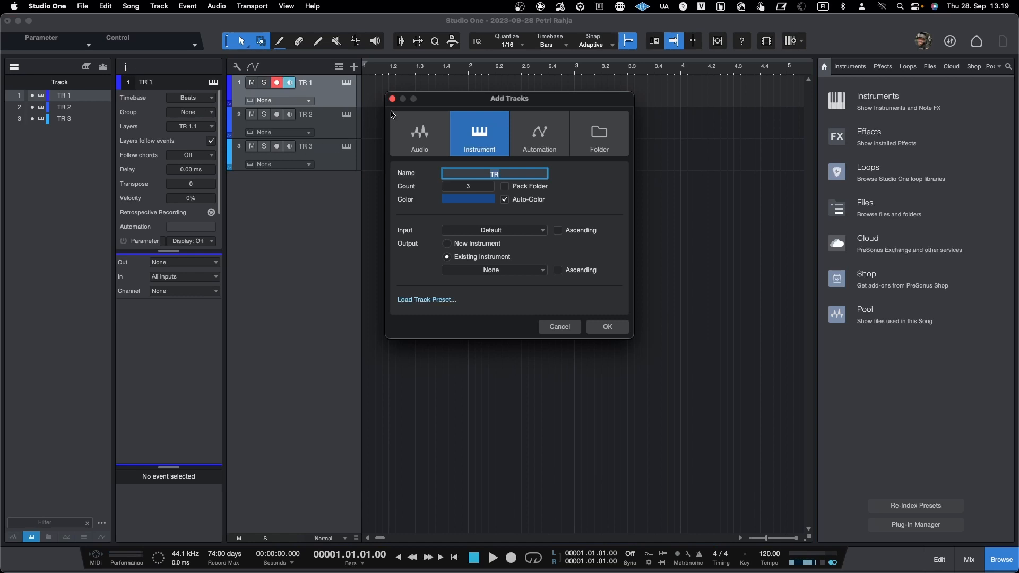
{"action": "left_click", "coordinate": [417, 137]}
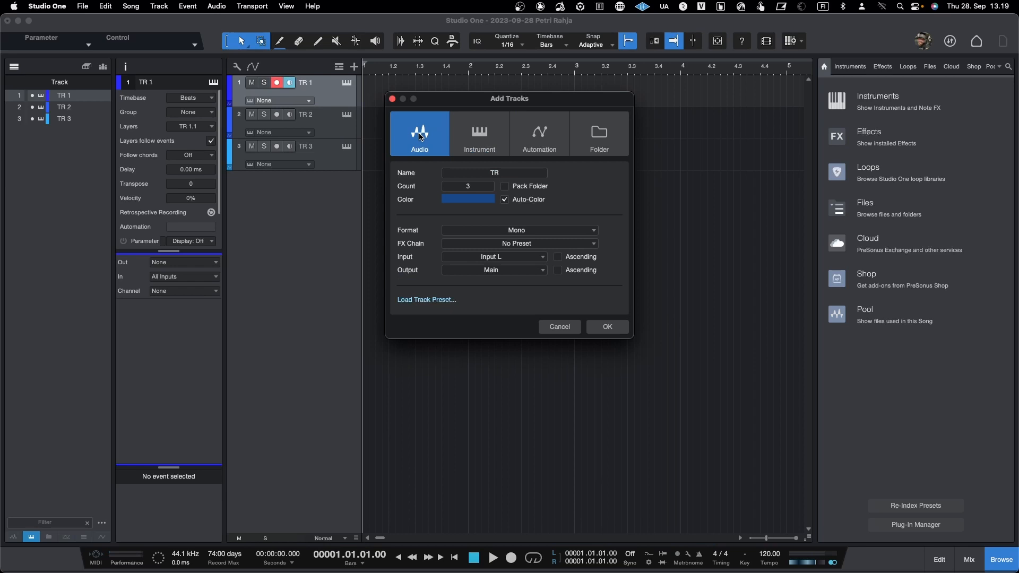
{"action": "left_click", "coordinate": [608, 328]}
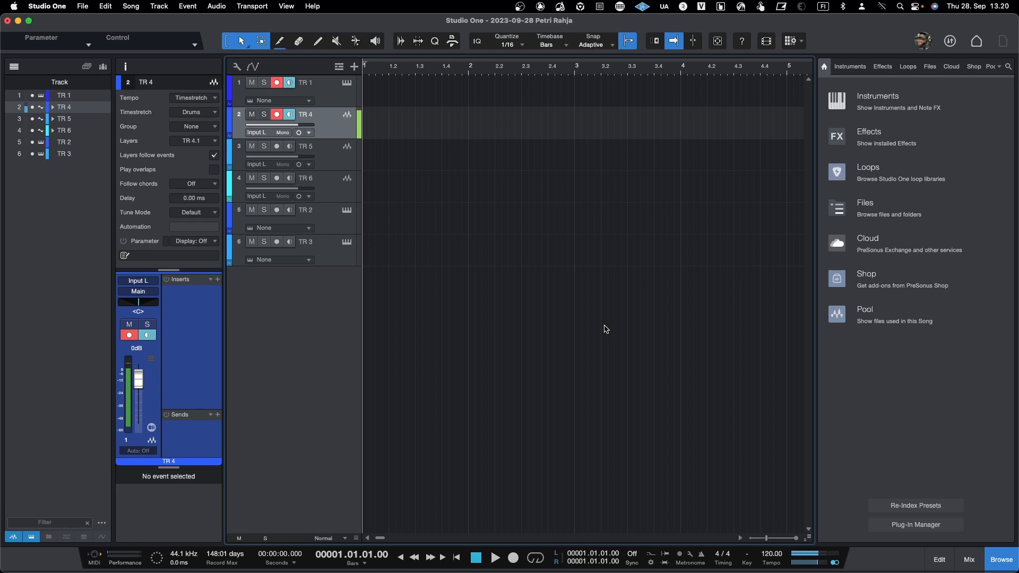
{"action": "left_click", "coordinate": [299, 165]}
{"action": "left_click", "coordinate": [299, 134]}
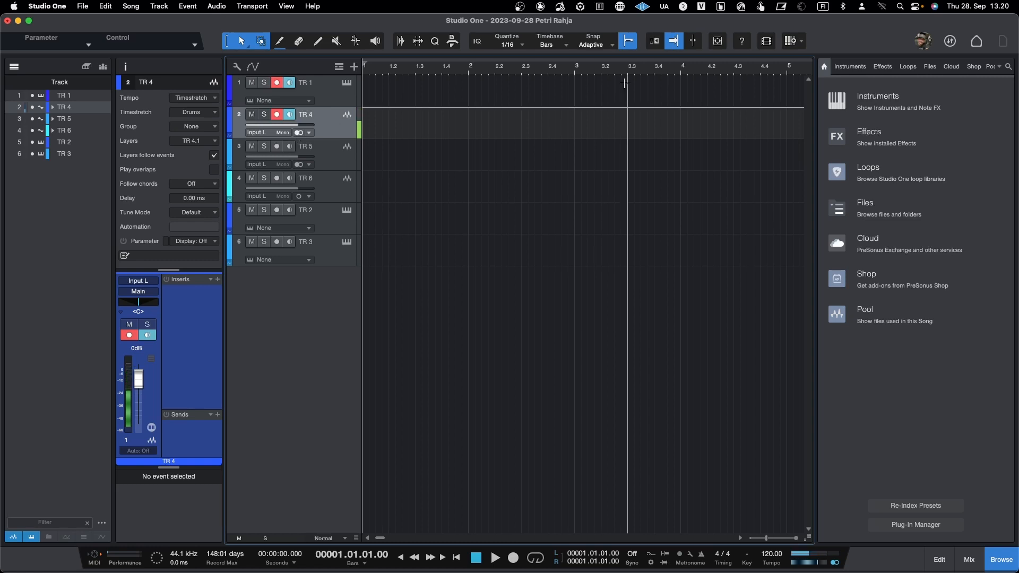
Load the Ample Sound instrument Ample Guitar LP onto TR 1 and close its plug-in window
{"action": "left_click", "coordinate": [847, 69]}
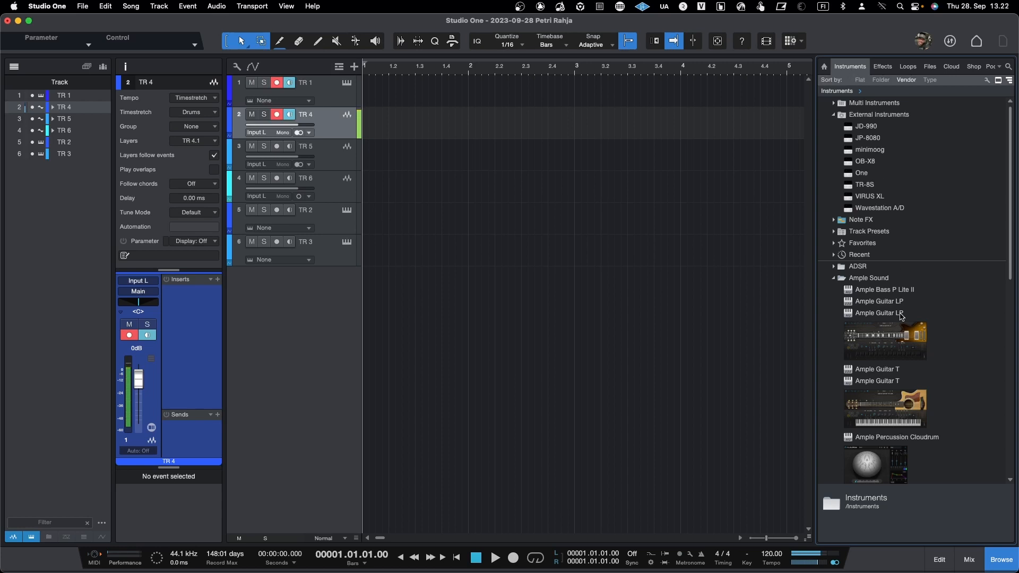
{"action": "left_click_drag", "start_coordinate": [895, 348], "coordinate": [580, 90]}
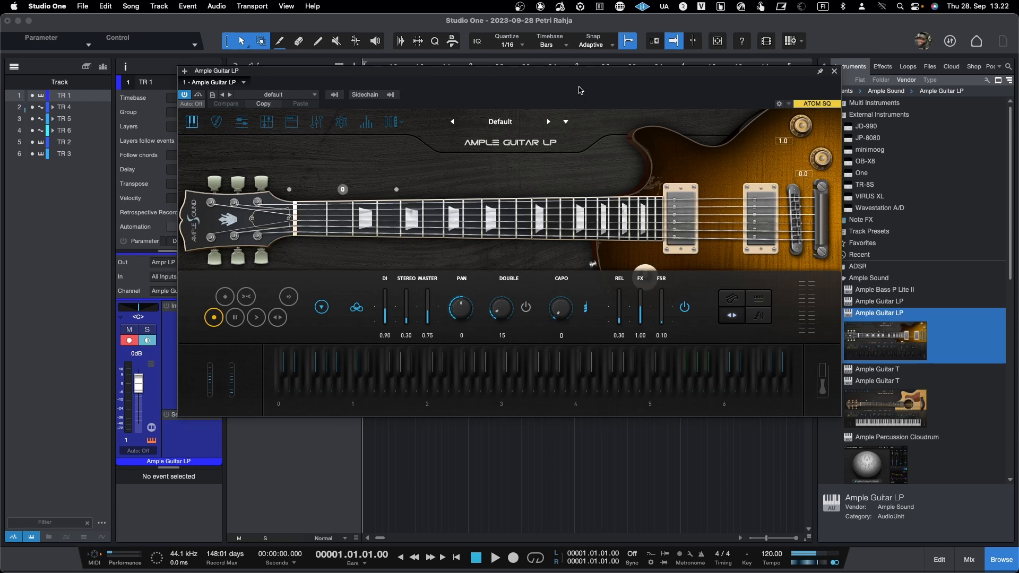
{"action": "left_click", "coordinate": [516, 380]}
{"action": "left_click", "coordinate": [184, 71]}
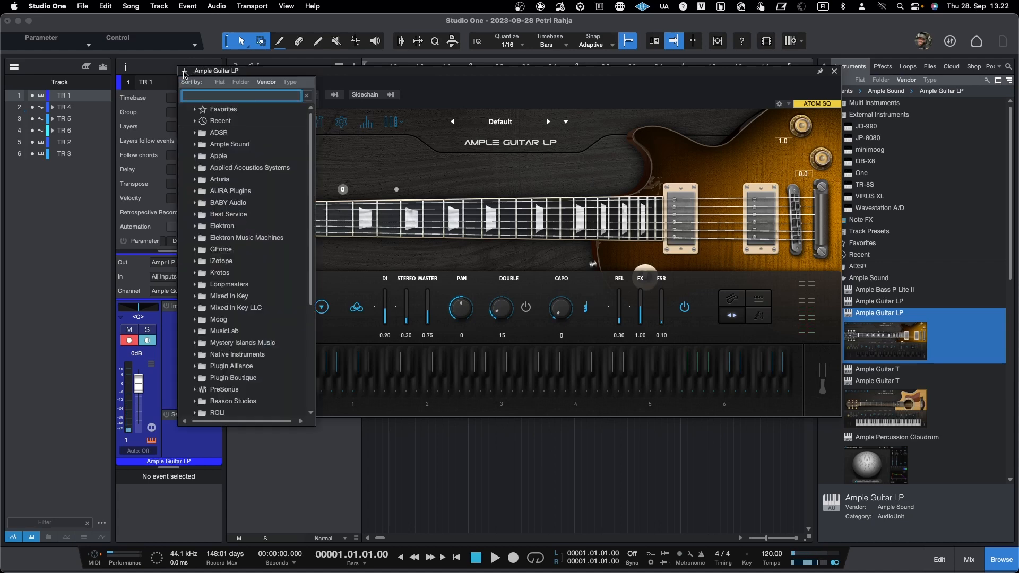
{"action": "left_click", "coordinate": [185, 72]}
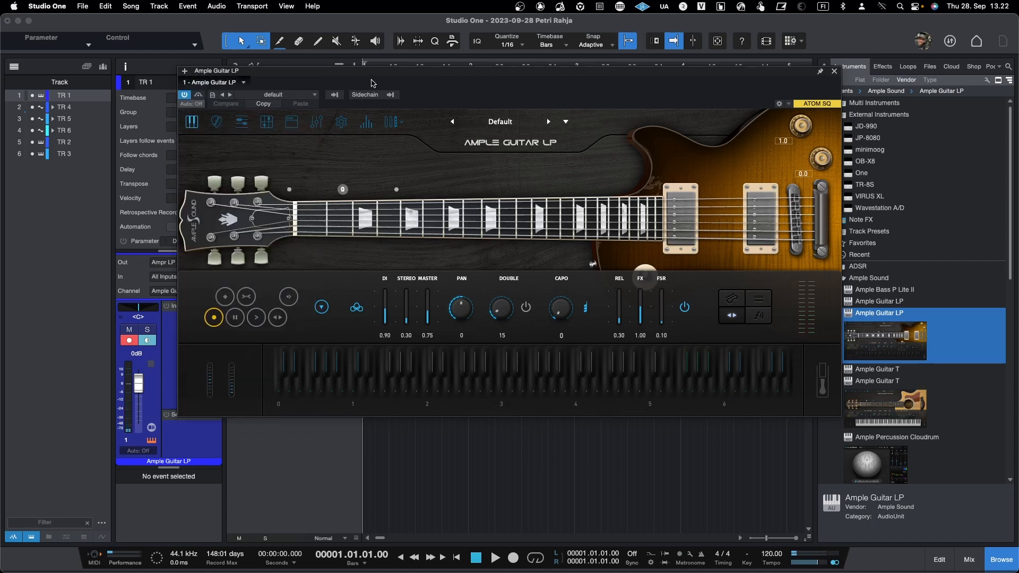
{"action": "left_click", "coordinate": [834, 72]}
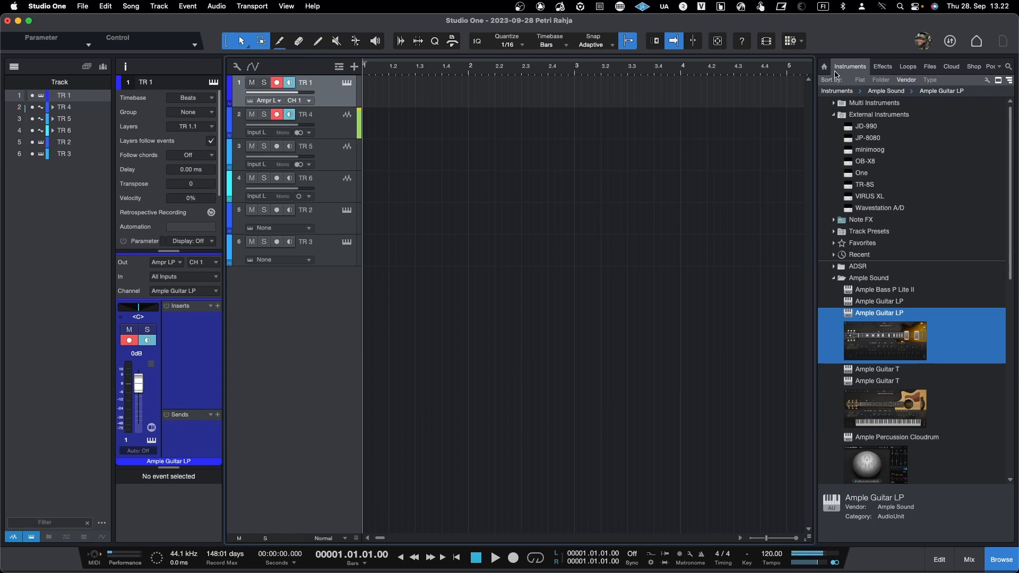
Insert the Dada Life effect Sausage Fattener on TR 1 and close its plug-in window
{"action": "left_click", "coordinate": [883, 66]}
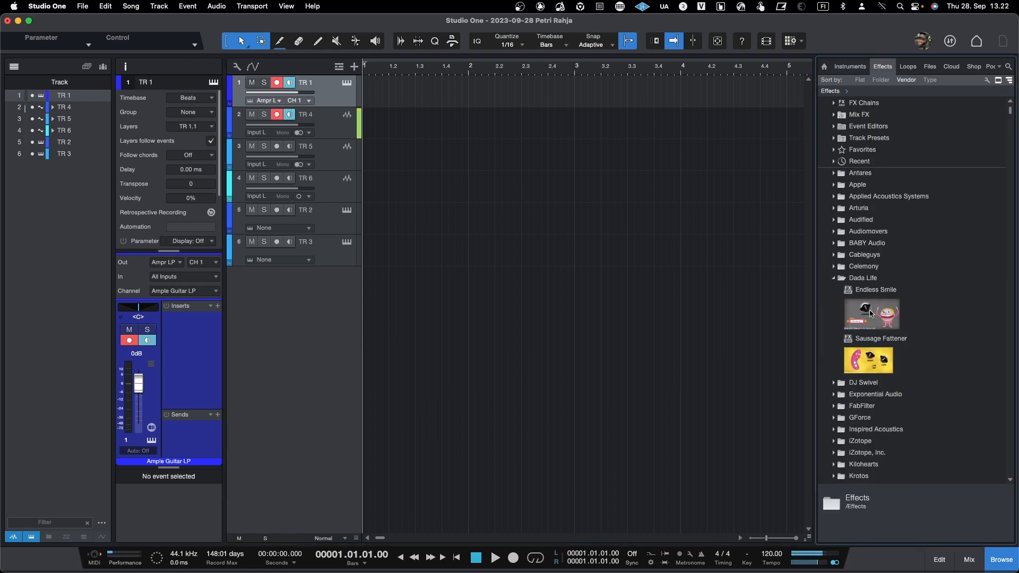
{"action": "left_click_drag", "start_coordinate": [874, 363], "coordinate": [520, 88]}
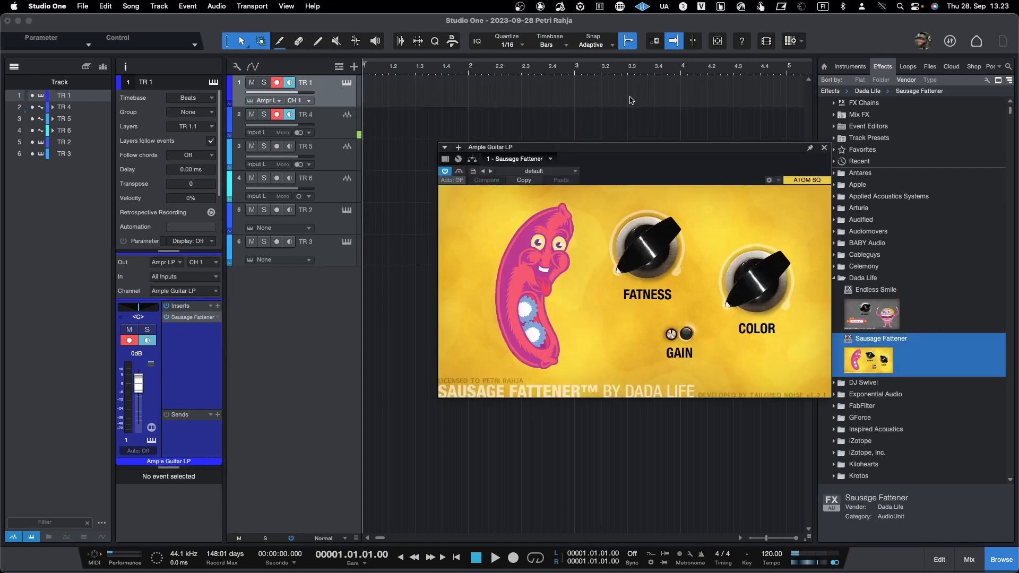
{"action": "left_click", "coordinate": [825, 149]}
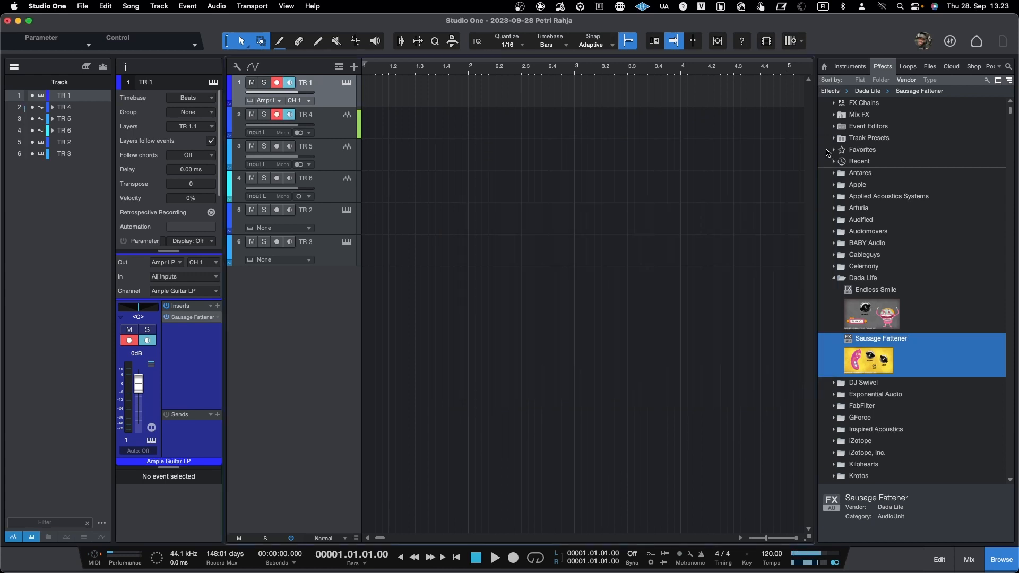
Show the mix console, view the Ample Guitar LP editor from its channel, and make the console taller
{"action": "key", "text": "F3"}
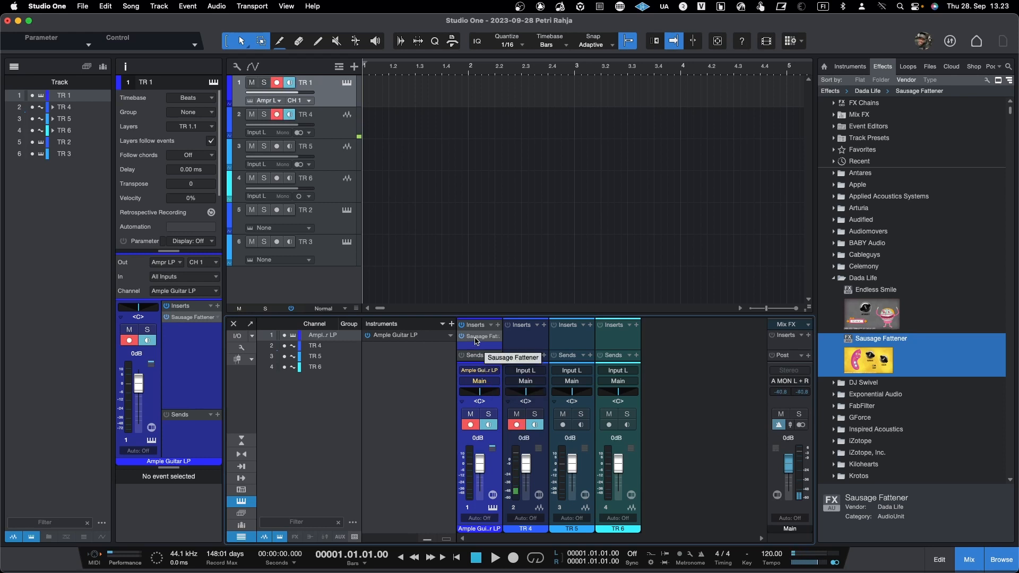
{"action": "left_click", "coordinate": [477, 371]}
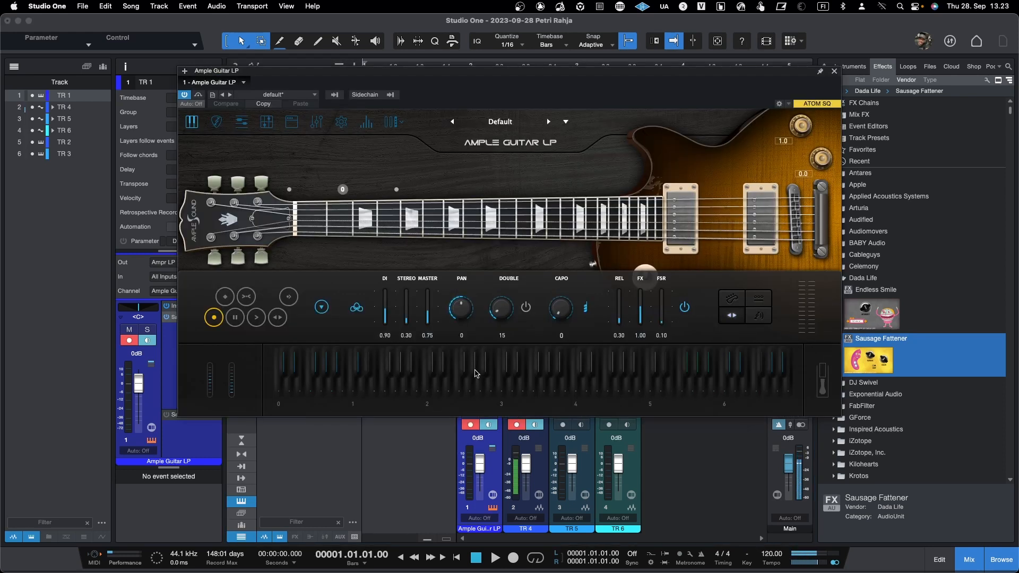
{"action": "left_click", "coordinate": [835, 71]}
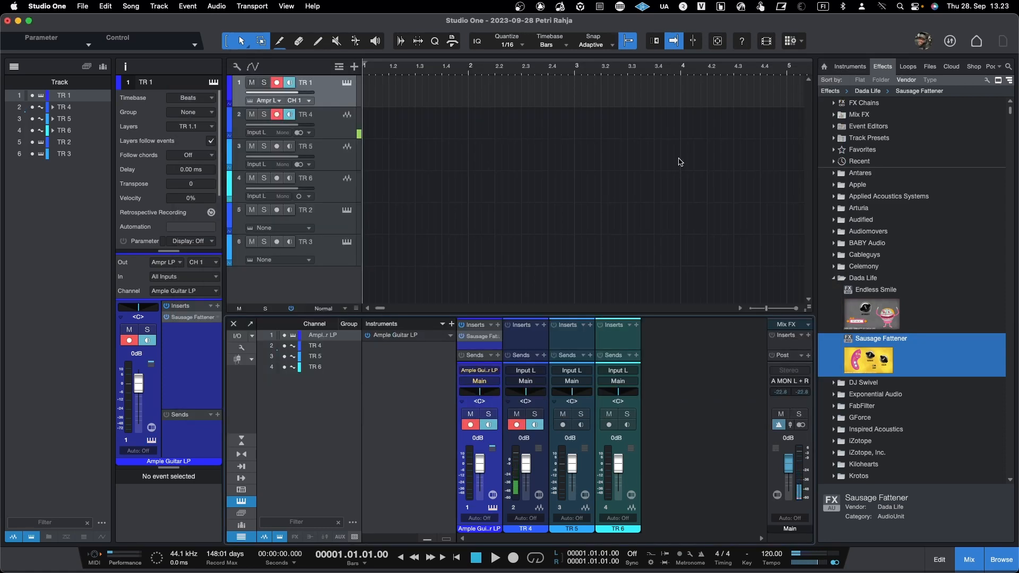
{"action": "left_click_drag", "start_coordinate": [527, 317], "coordinate": [532, 248]}
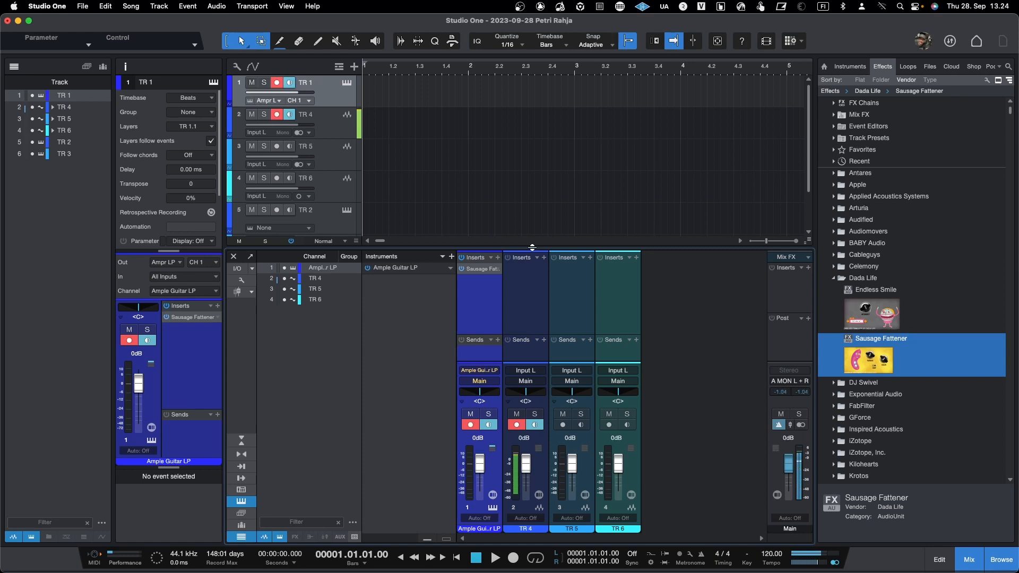
Expand the Sausage Fattener controls on the Ample Guitar LP channel and set Fatness to 0.301
{"action": "left_click", "coordinate": [482, 272]}
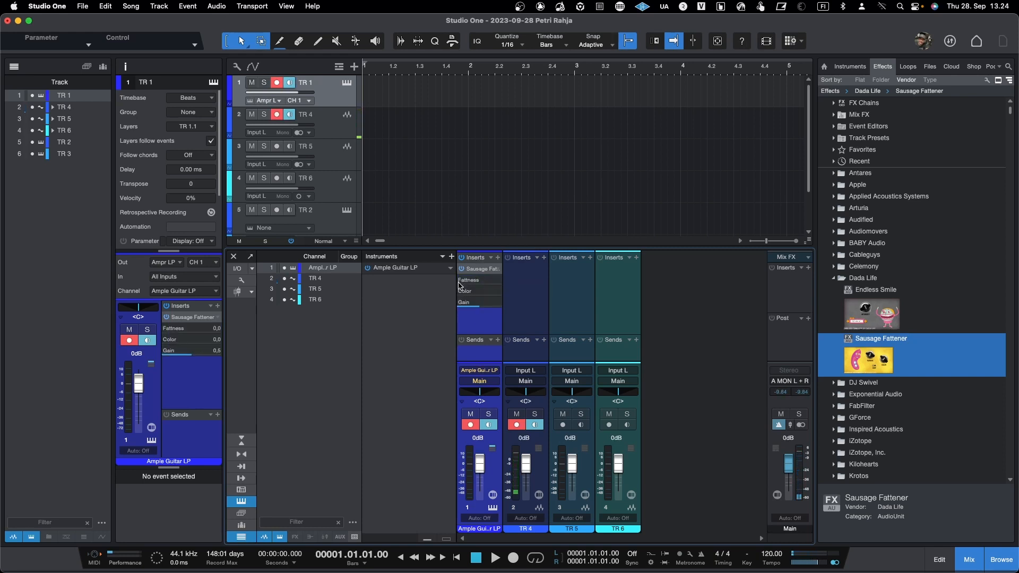
{"action": "left_click_drag", "start_coordinate": [492, 289], "coordinate": [473, 291]}
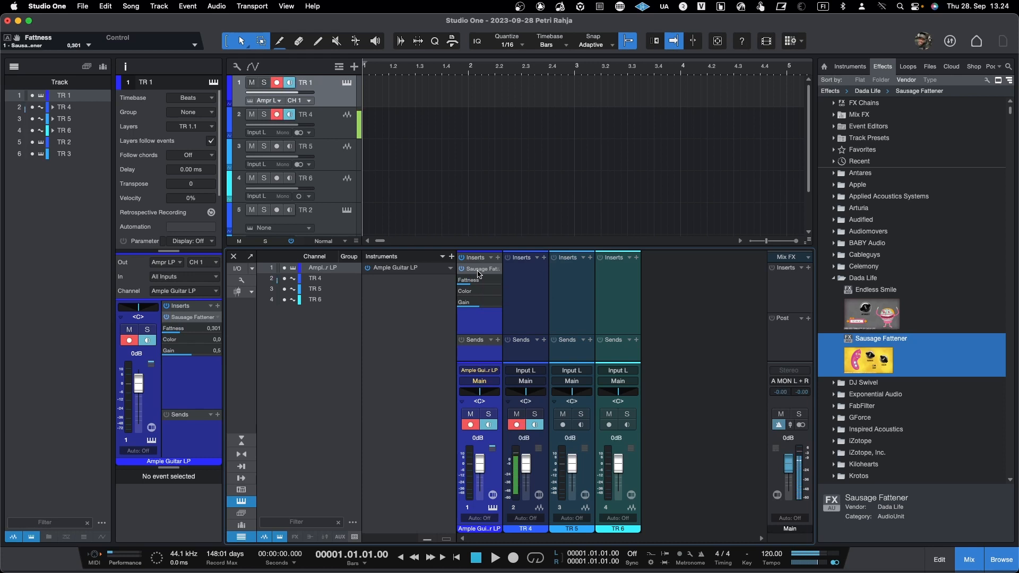
{"action": "right_click", "coordinate": [672, 293]}
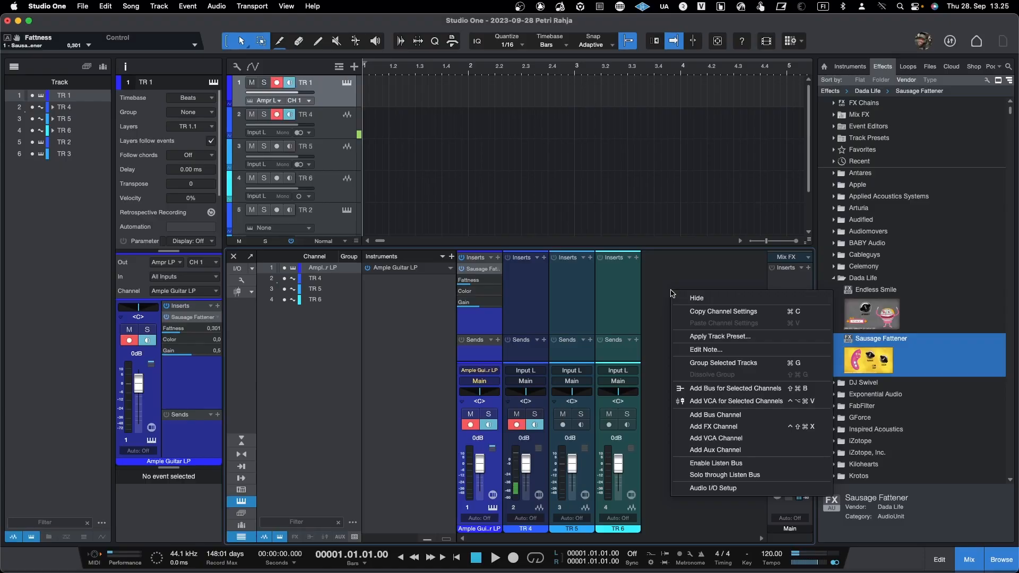
{"action": "left_click", "coordinate": [670, 286]}
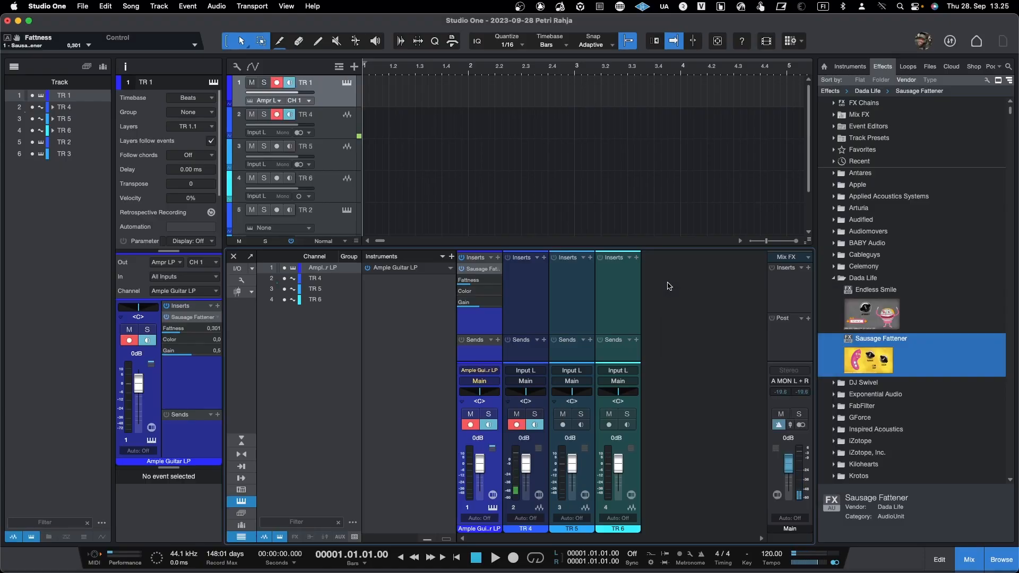
Try the mix console as a maximized separate window and dock it again below the arrangement
{"action": "left_click", "coordinate": [250, 257]}
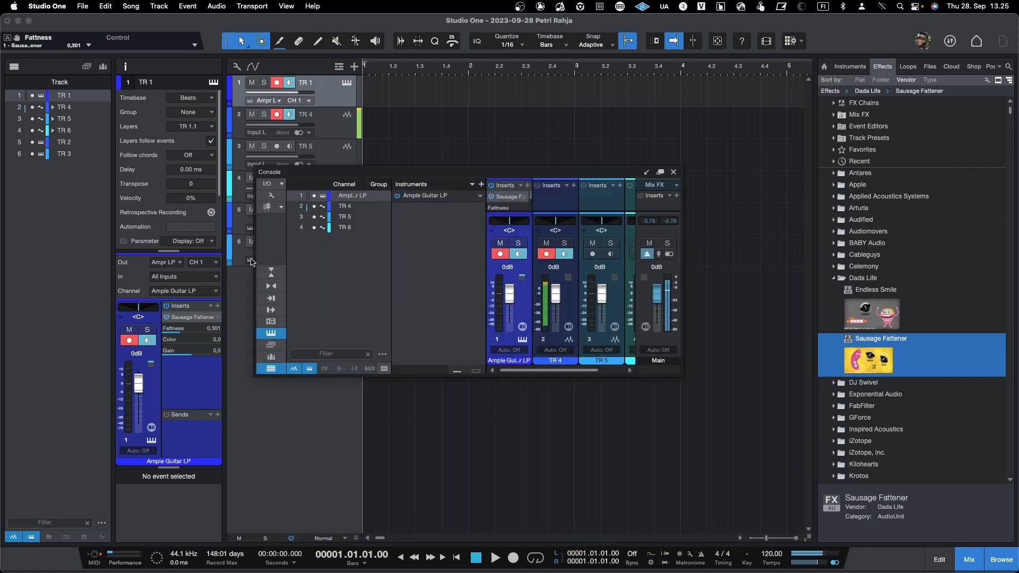
{"action": "left_click", "coordinate": [661, 172]}
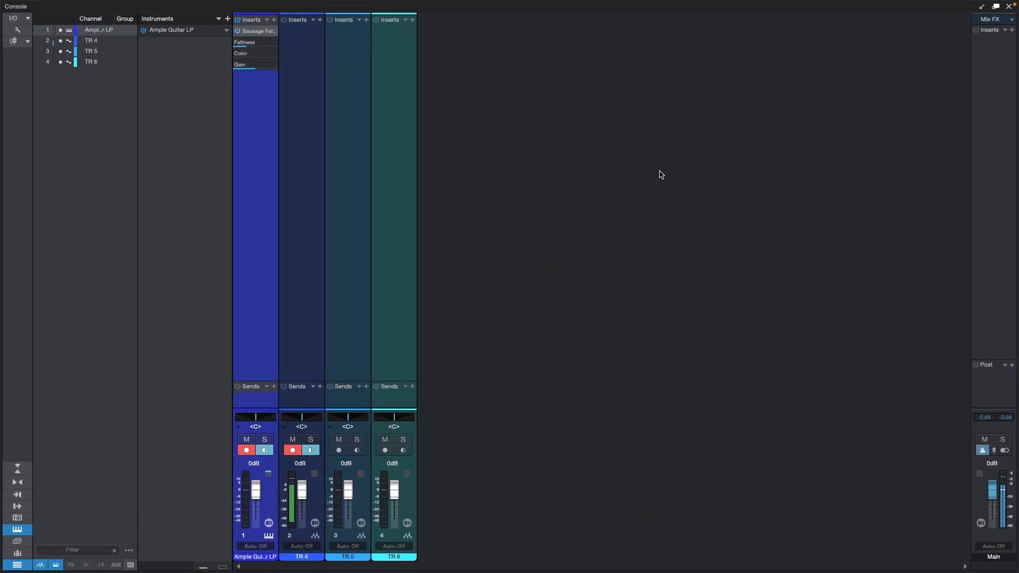
{"action": "left_click", "coordinate": [996, 7]}
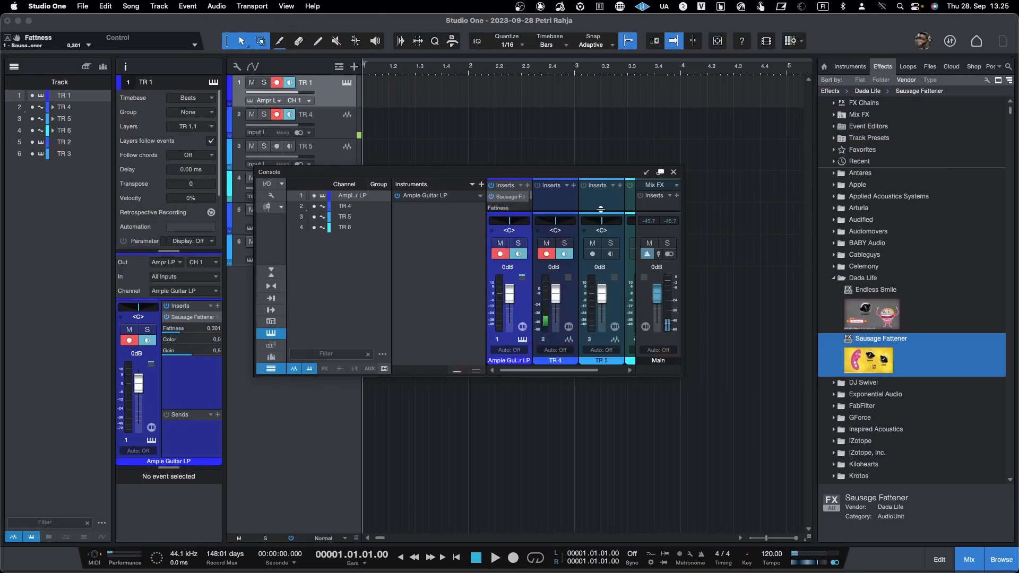
{"action": "left_click", "coordinate": [646, 173]}
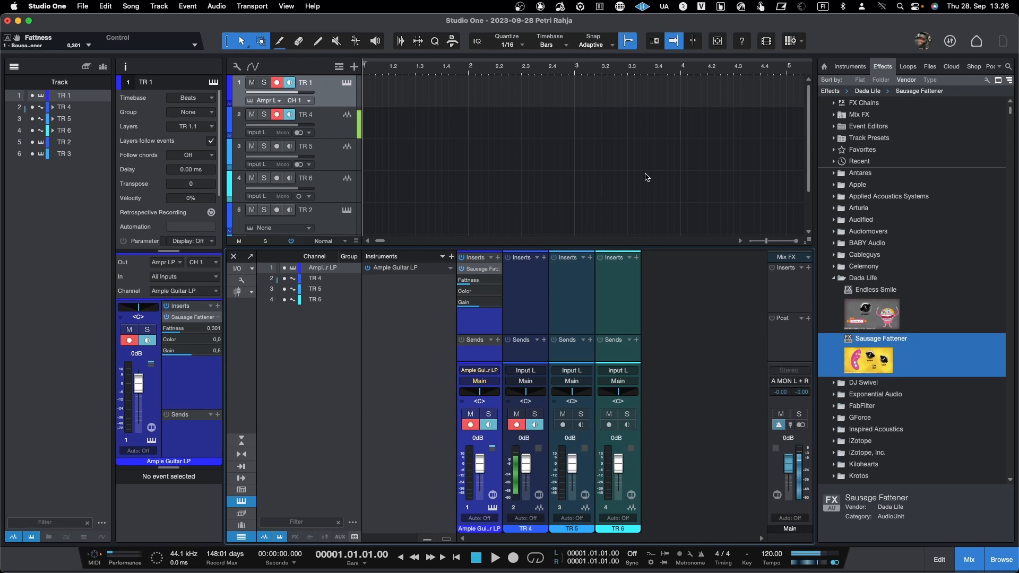
Create an empty one-bar instrument part at bar 1 on TR 1
{"action": "double_click", "coordinate": [373, 102]}
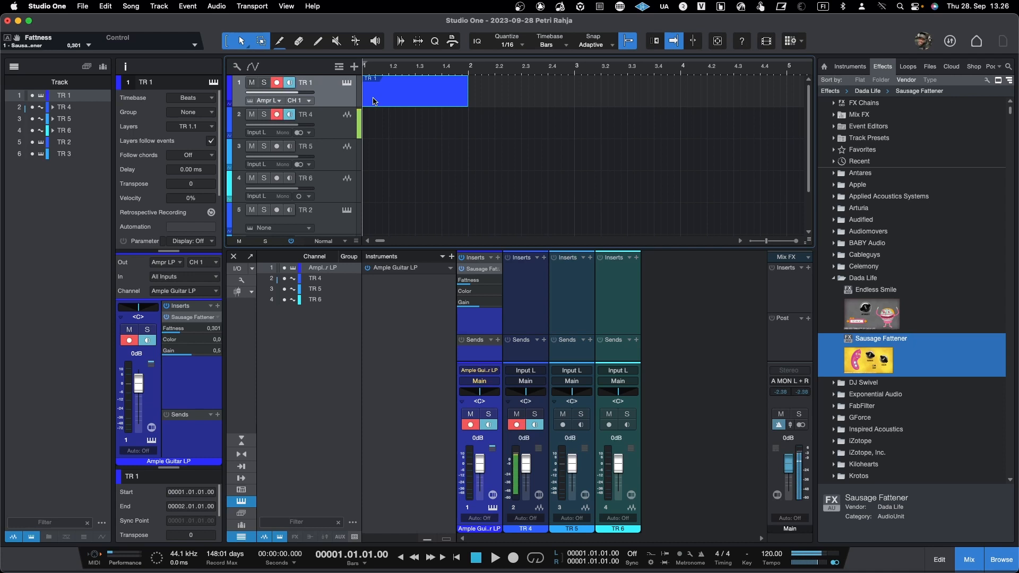
Open the TR 1 part for note editing and add three short ascending notes from C 3 to F 3, the last starting at 1.2.2
{"action": "double_click", "coordinate": [376, 101]}
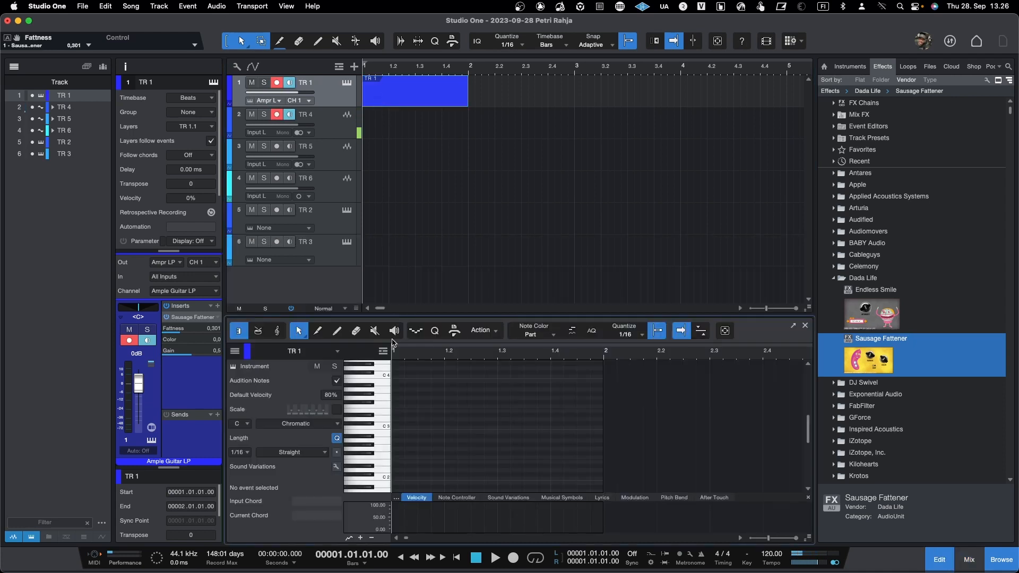
{"action": "left_click", "coordinate": [399, 428]}
{"action": "left_click", "coordinate": [437, 419]}
{"action": "left_click", "coordinate": [464, 408]}
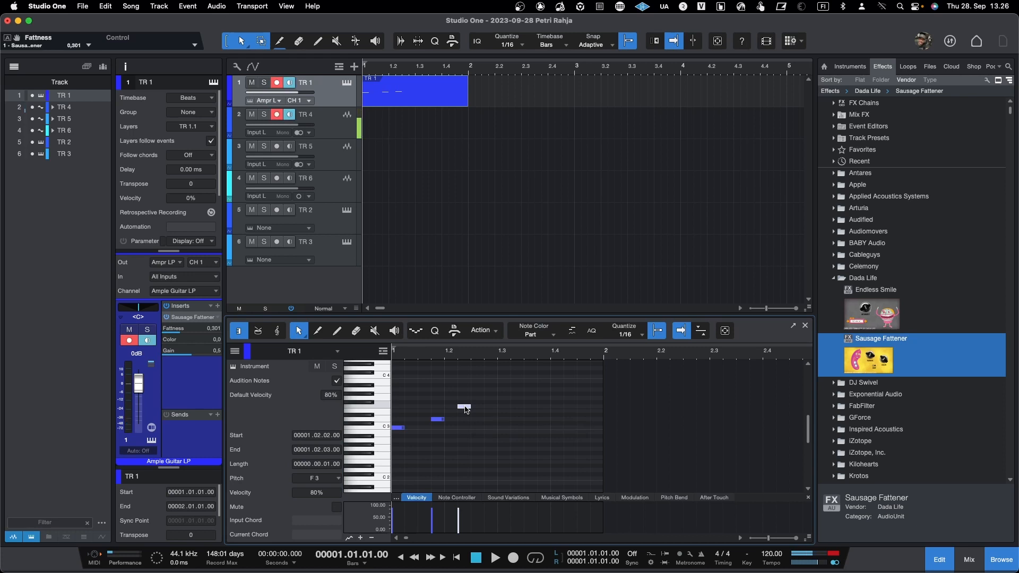
Place the HipHop Atmo loop 02 Horror Cmin.audioloop on TR 5, starting at bar 1
{"action": "left_click", "coordinate": [906, 66]}
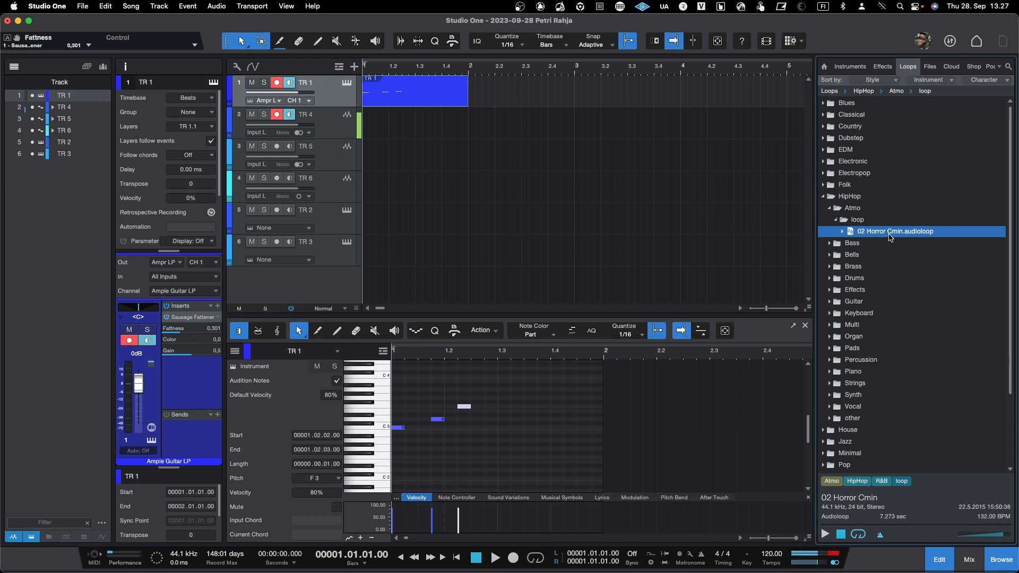
{"action": "left_click_drag", "start_coordinate": [891, 237], "coordinate": [382, 170]}
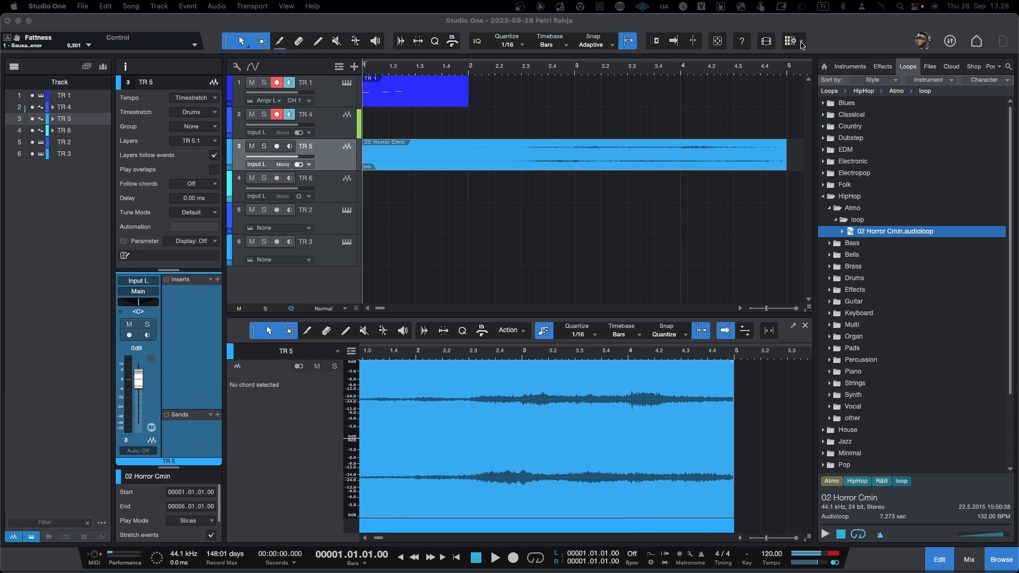
Add a scratch pad with a copy of the TR 1 part at bar 1, and insert an A 3 note at beat 3 of the copy
{"action": "left_click", "coordinate": [801, 42]}
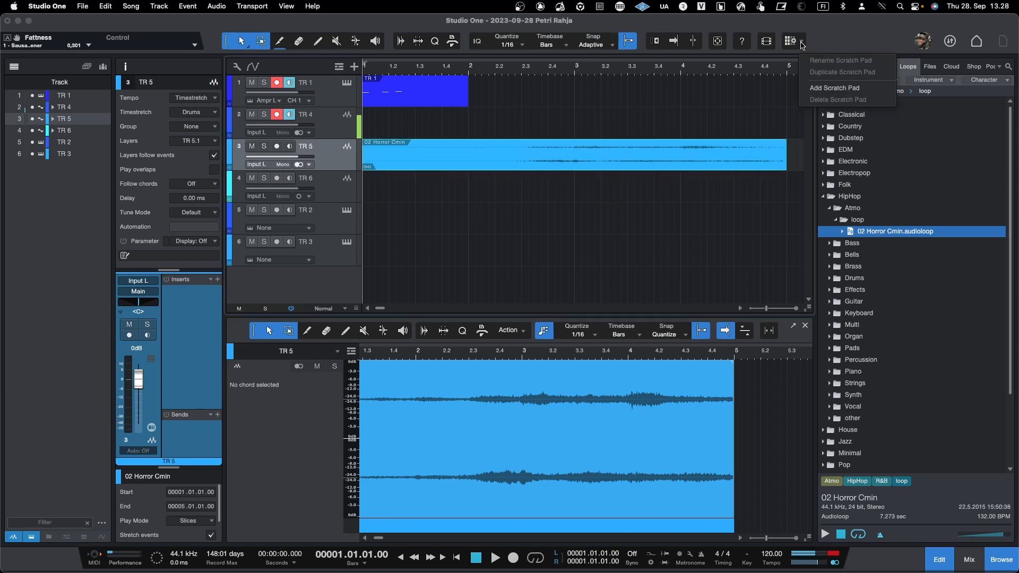
{"action": "left_click", "coordinate": [828, 88]}
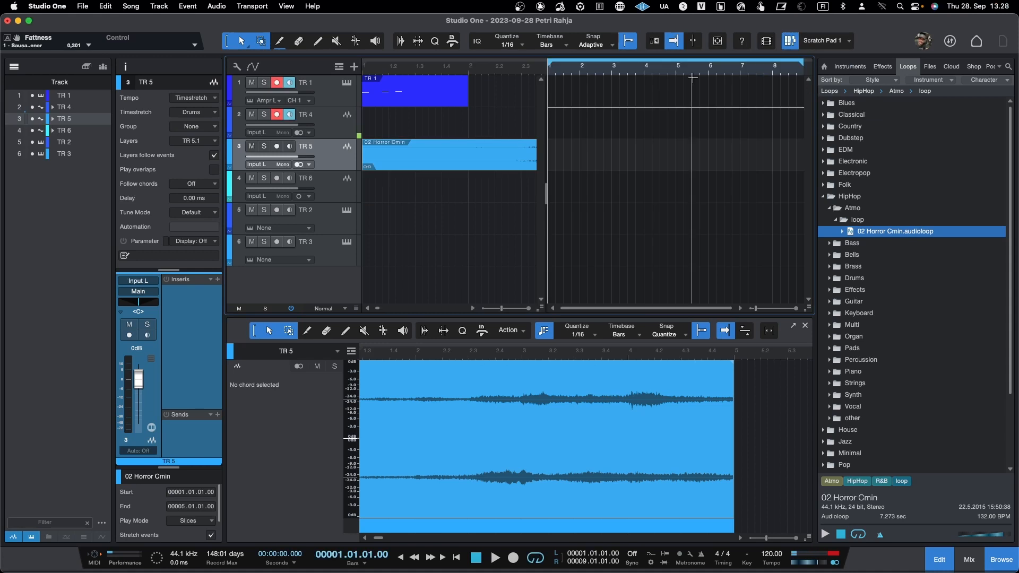
{"action": "left_click_drag", "start_coordinate": [449, 91], "coordinate": [569, 101]}
{"action": "double_click", "coordinate": [503, 390]}
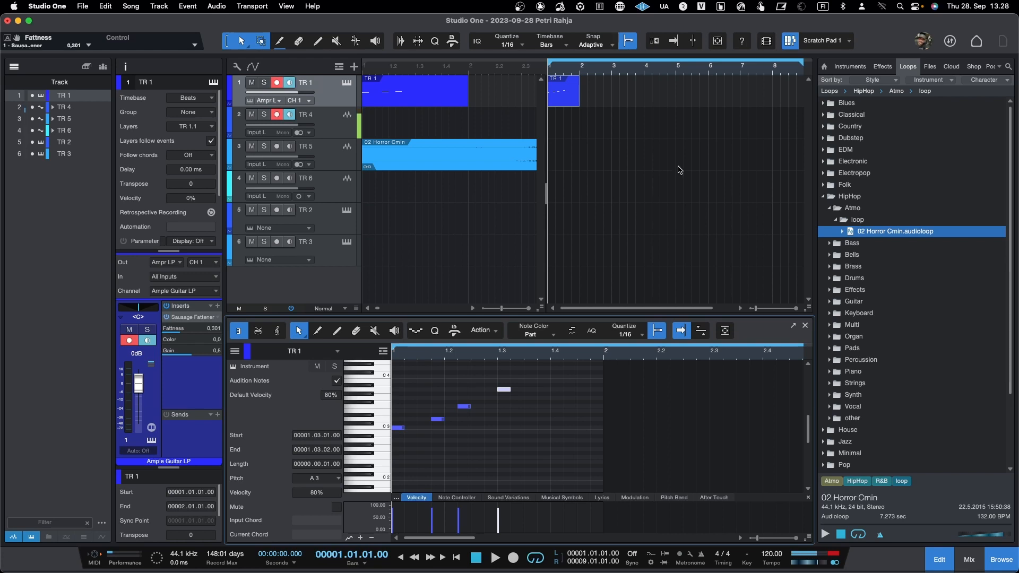
Add a second, empty scratch pad, and hide the scratch pad area after switching back to Scratch Pad 1
{"action": "left_click", "coordinate": [850, 41]}
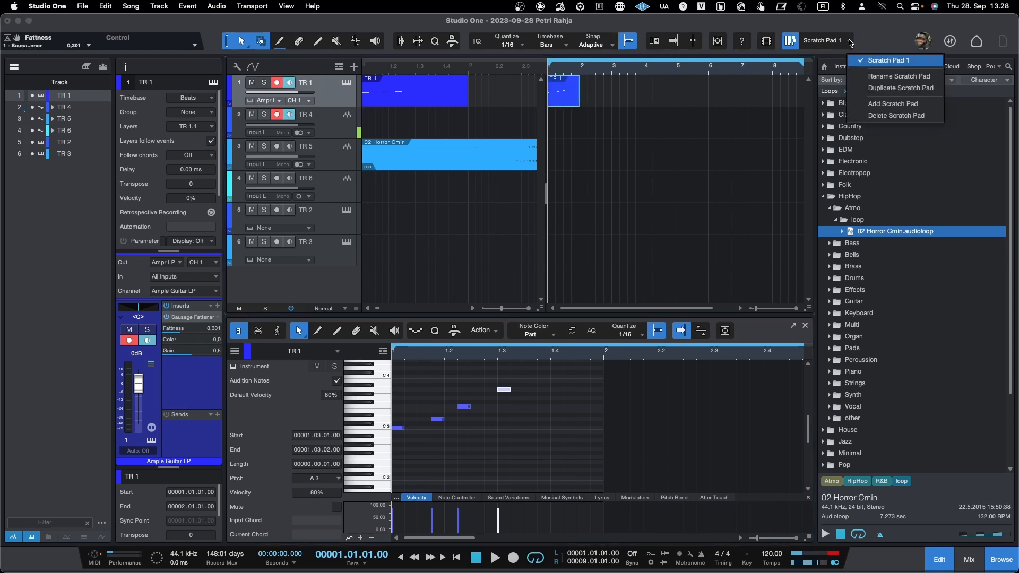
{"action": "left_click", "coordinate": [871, 104]}
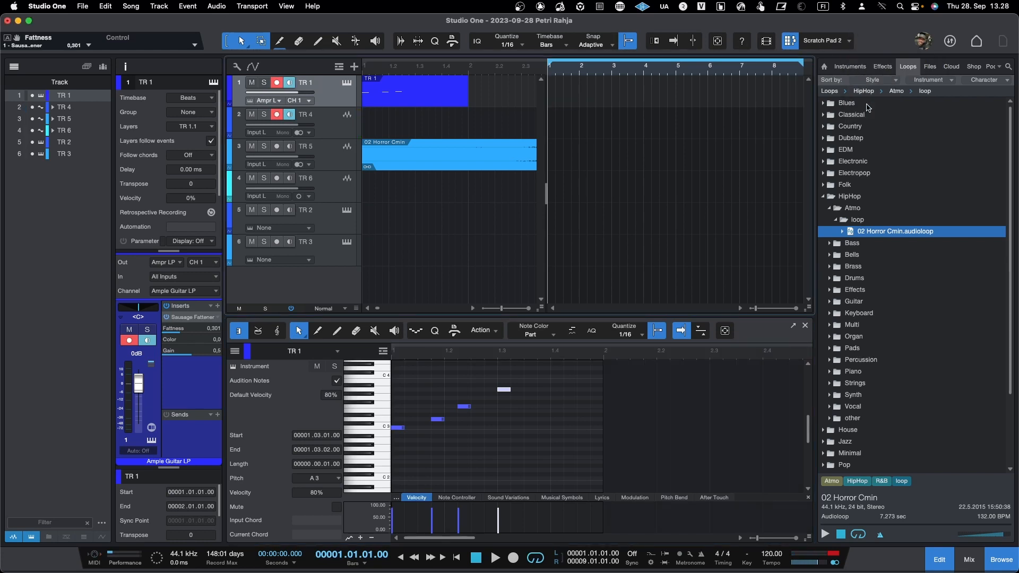
{"action": "left_click", "coordinate": [850, 41]}
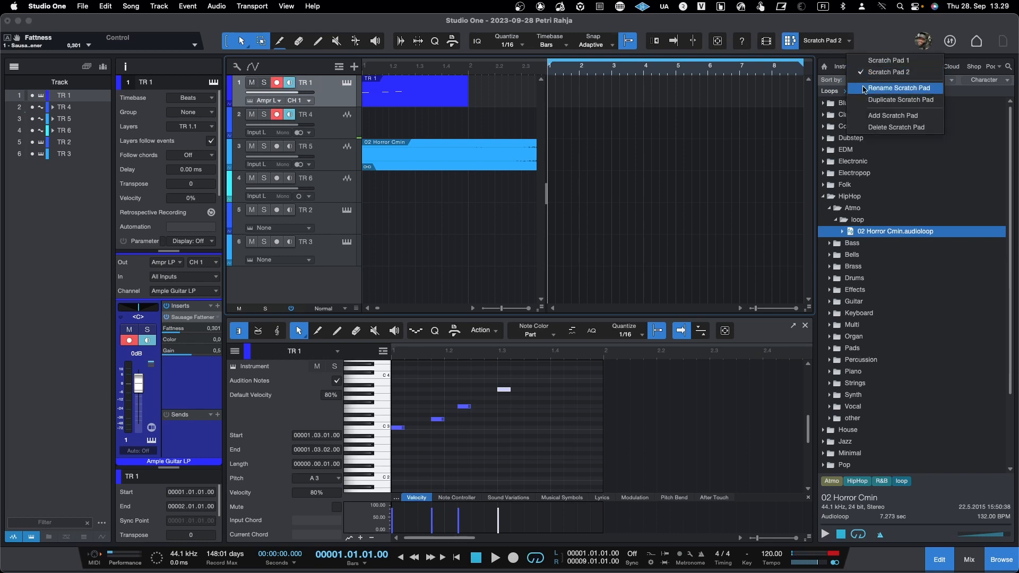
{"action": "left_click", "coordinate": [870, 62]}
{"action": "left_click", "coordinate": [790, 41]}
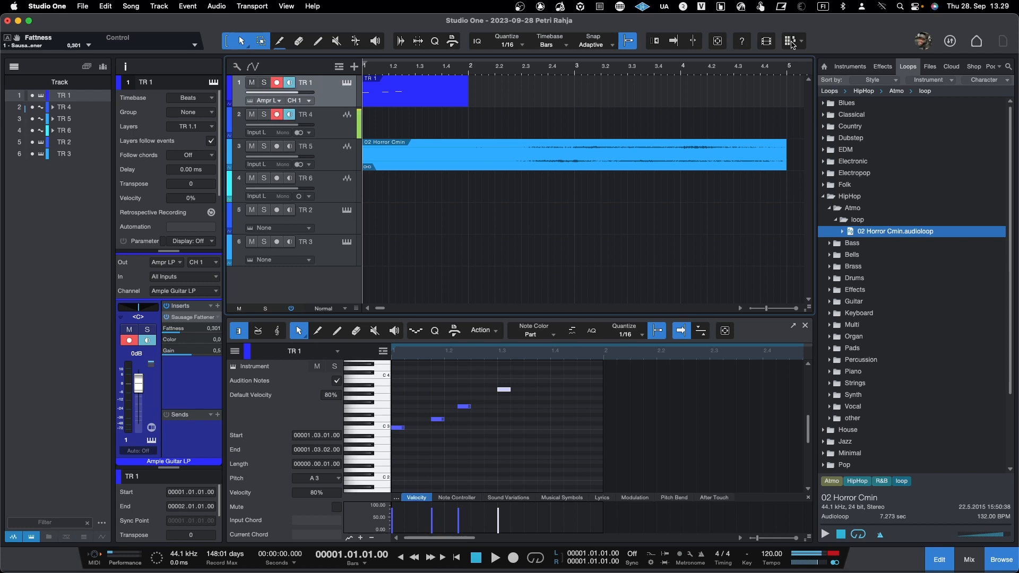
Show the macro toolbar above the arrangement
{"action": "left_click", "coordinate": [454, 41]}
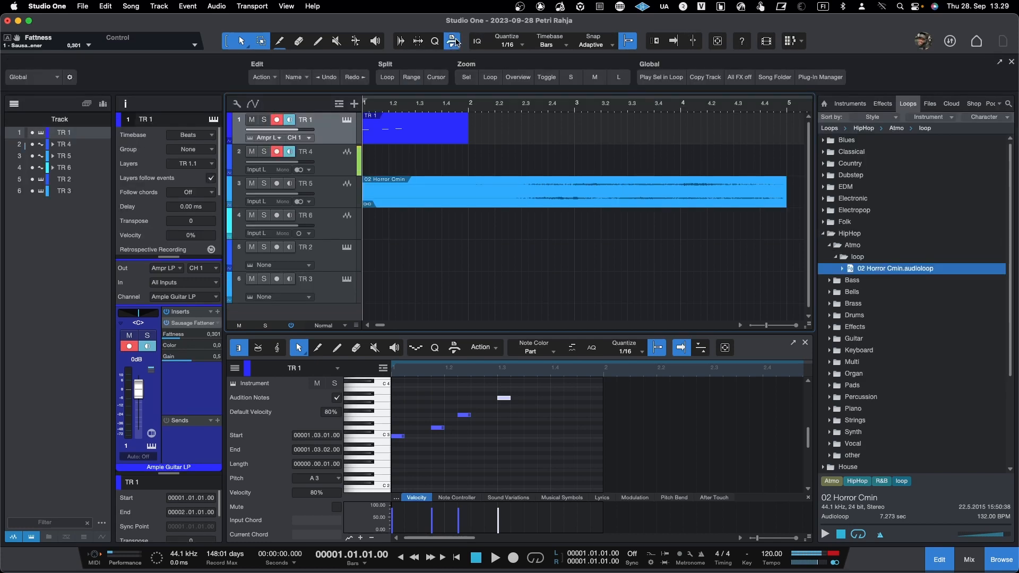